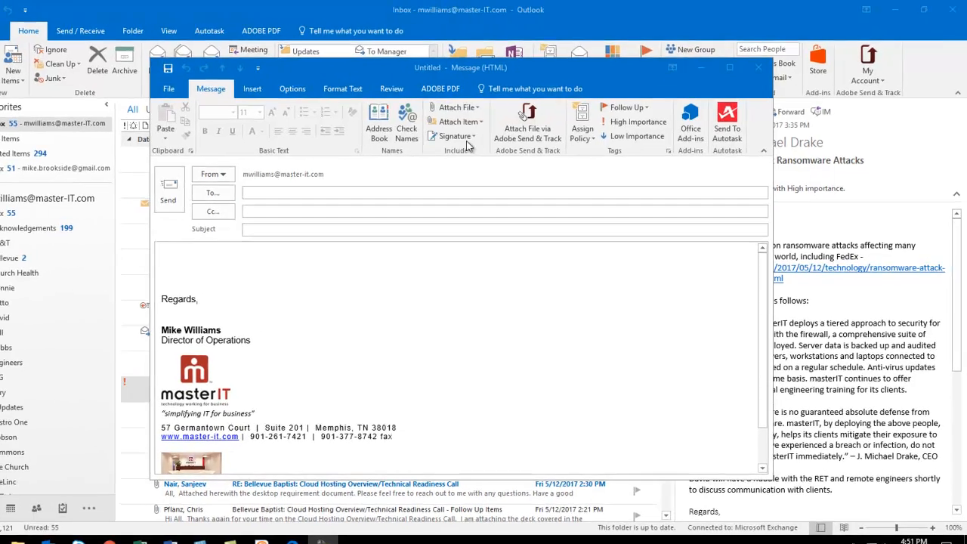
Step: Attach Phone List.docx from the recent items to the message and remove it again
left_click(461, 111)
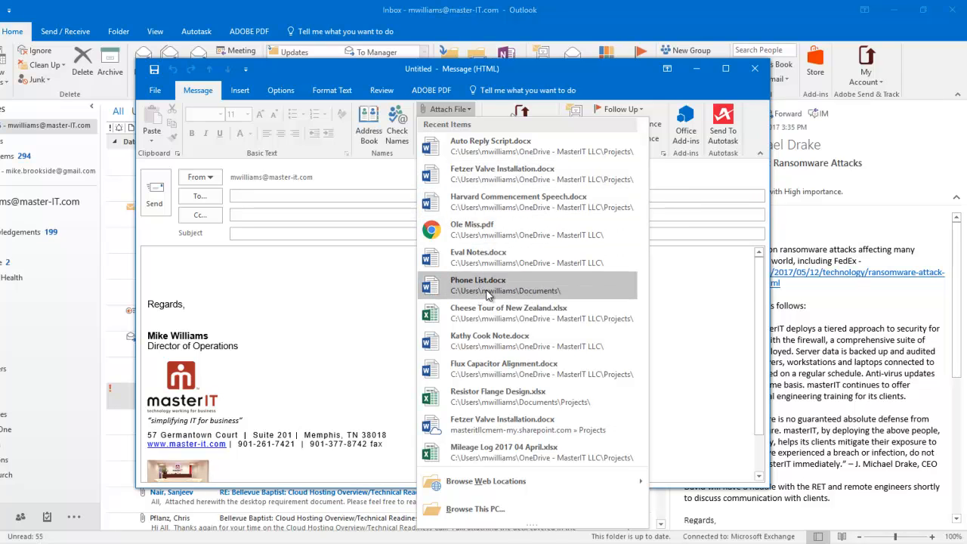
left_click(531, 300)
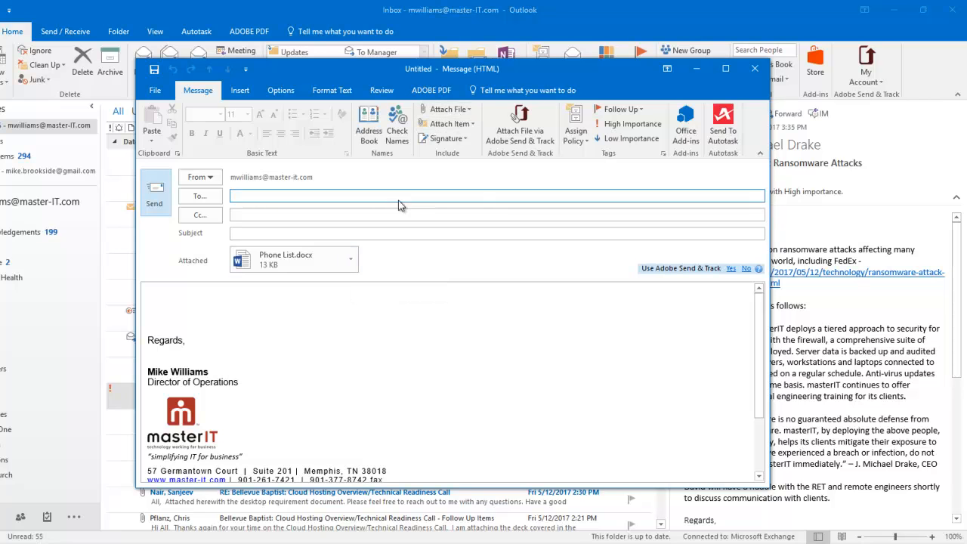
left_click(351, 260)
left_click(339, 325)
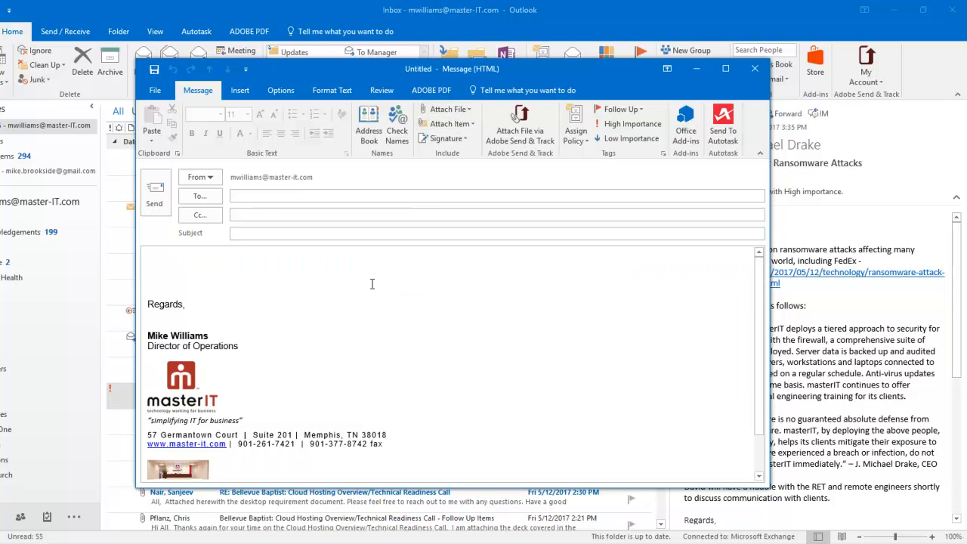
Step: Attach Auto Reply Script.docx from the OneDrive - MasterIT LLC web location and convert the shared file to an attached copy
left_click(467, 110)
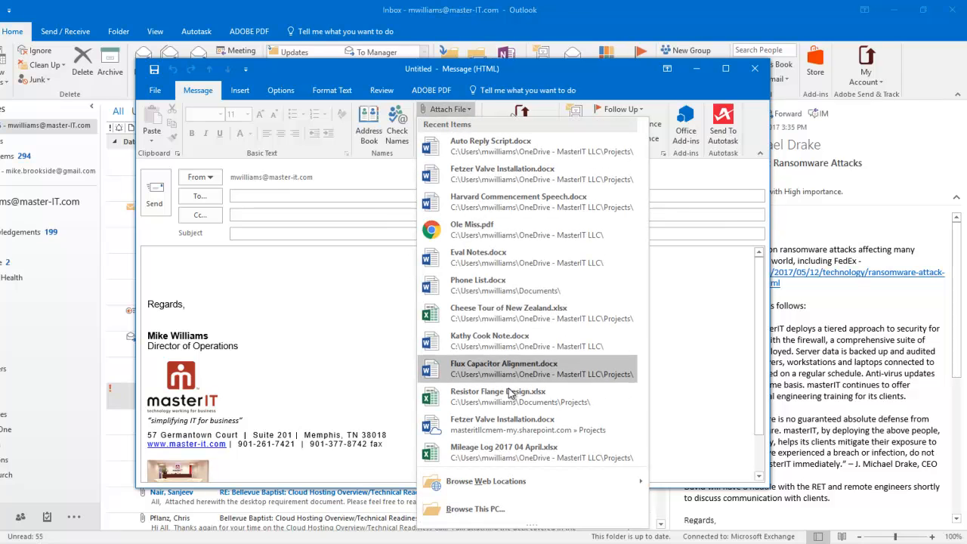
mouse_move(510, 479)
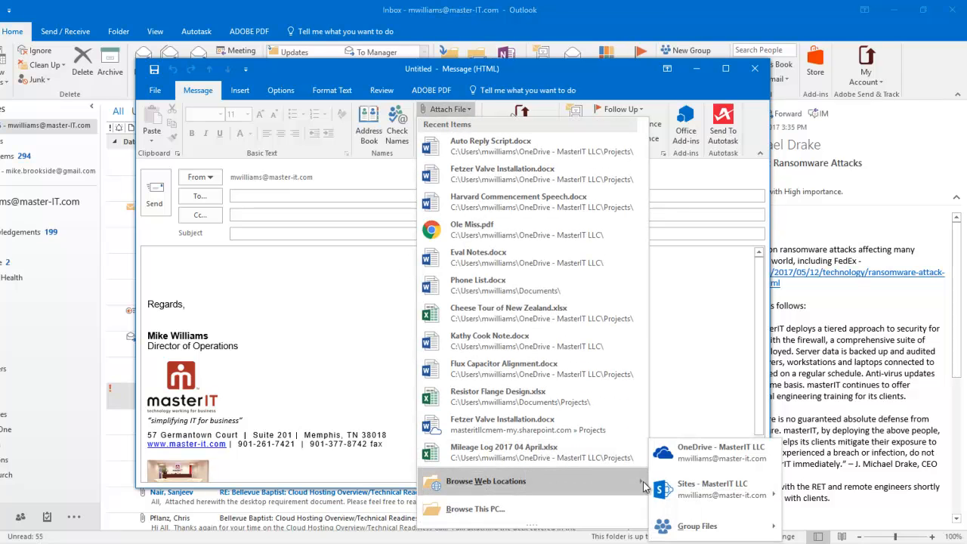
left_click(689, 452)
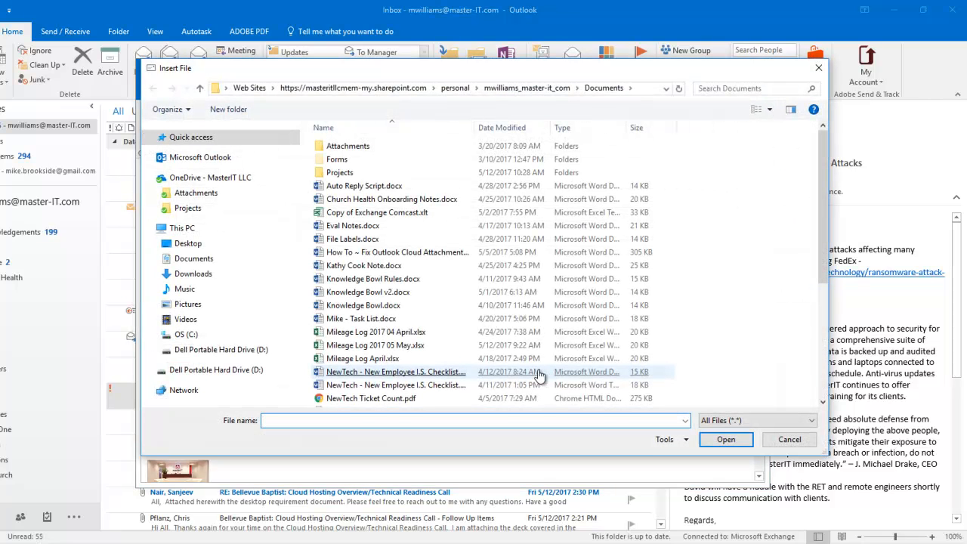
double_click(383, 186)
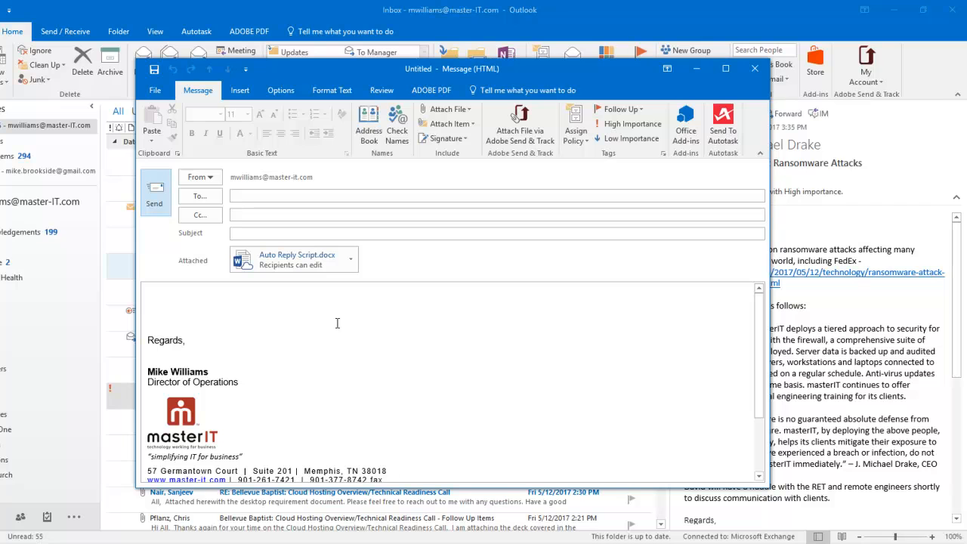
left_click(351, 260)
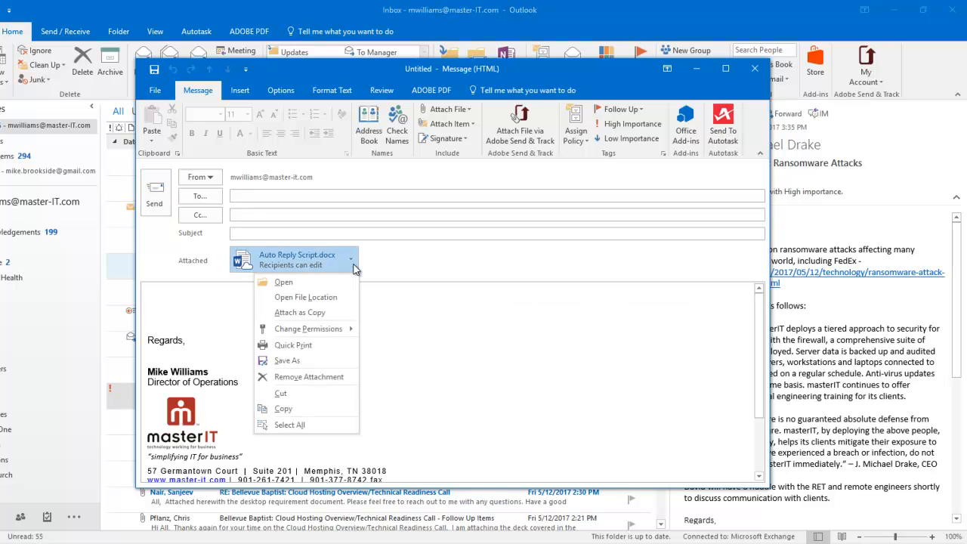
left_click(325, 313)
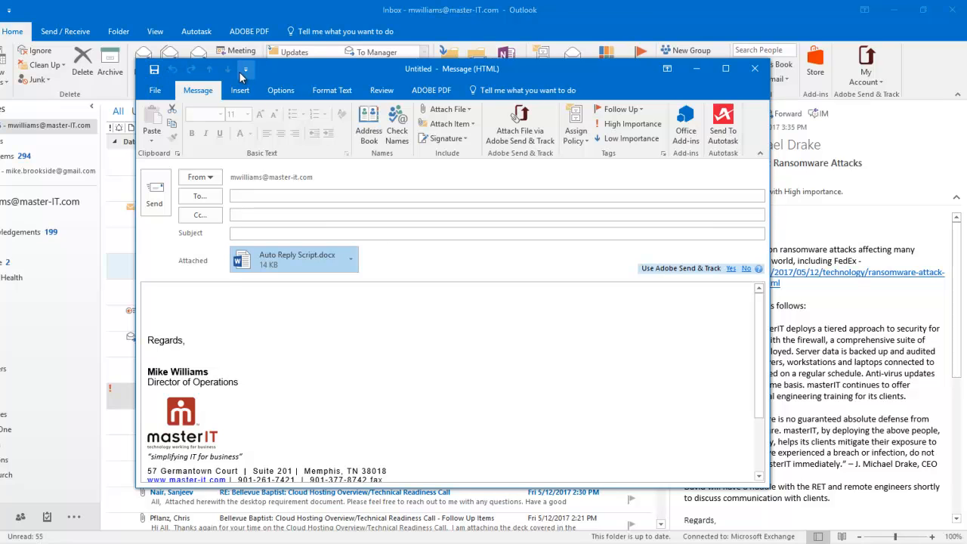
Step: Add the Attach File command from the All Commands set to the message window's Quick Access Toolbar
left_click_drag(322, 74, 331, 109)
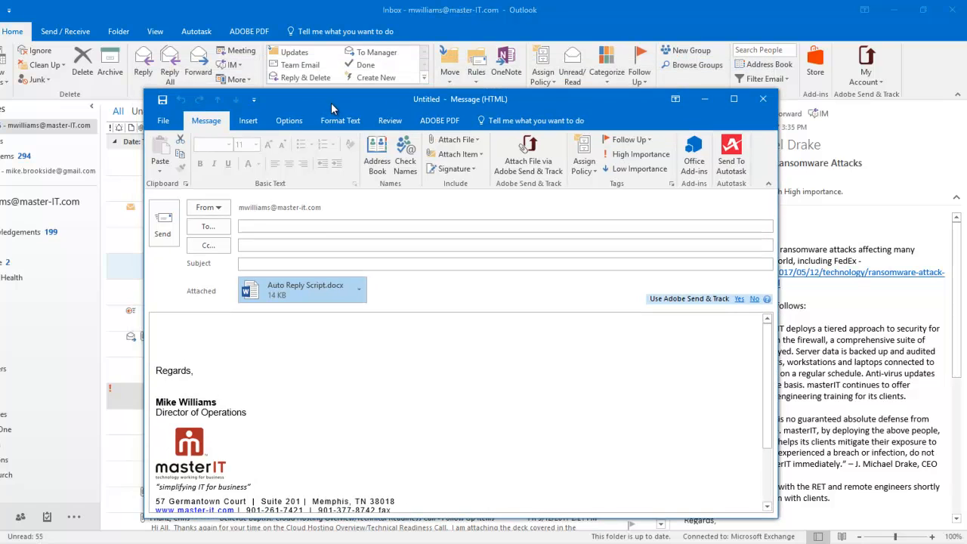
left_click(255, 101)
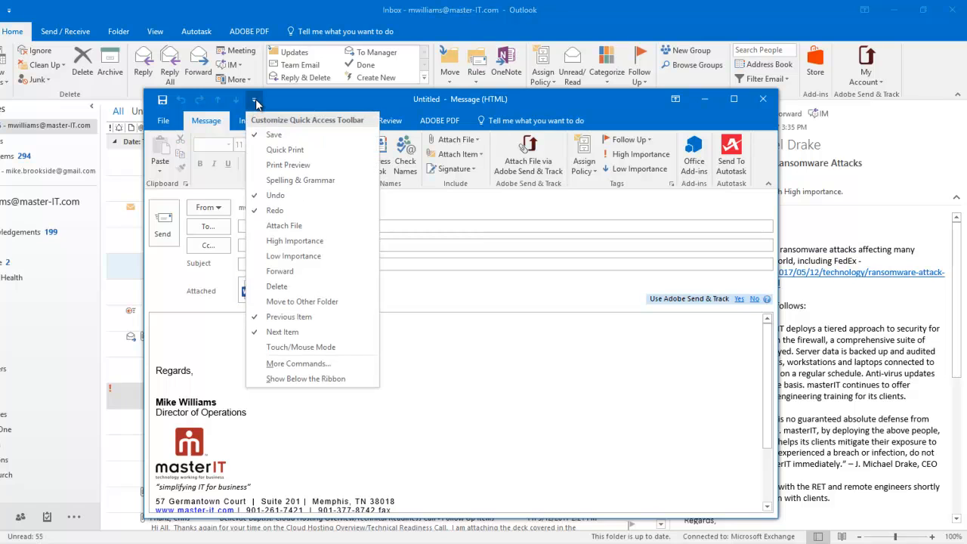
left_click(321, 366)
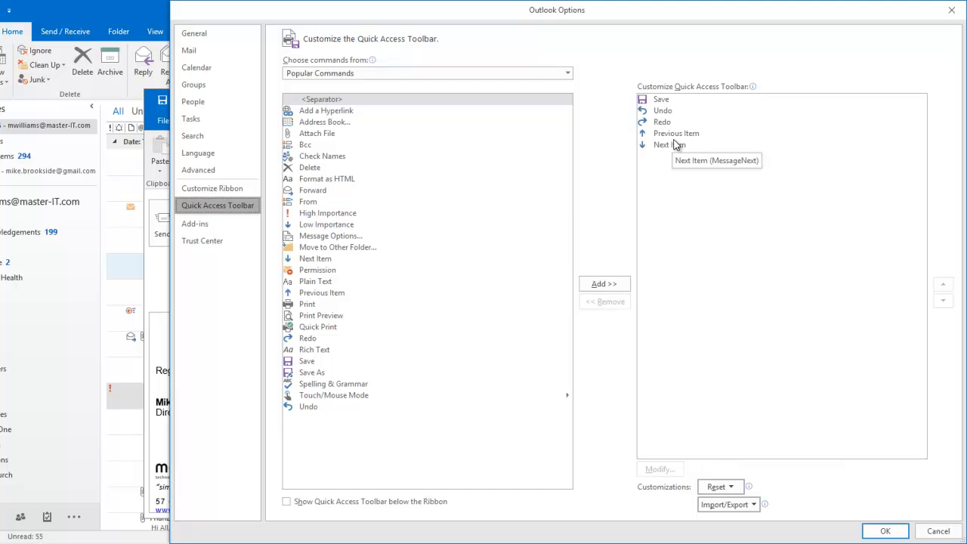
mouse_move(372, 60)
left_click(567, 73)
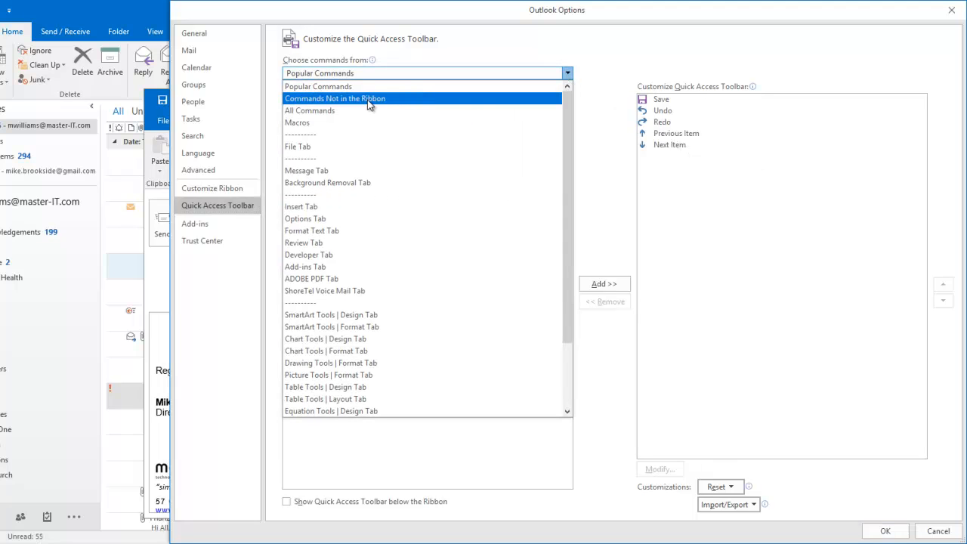
left_click(330, 112)
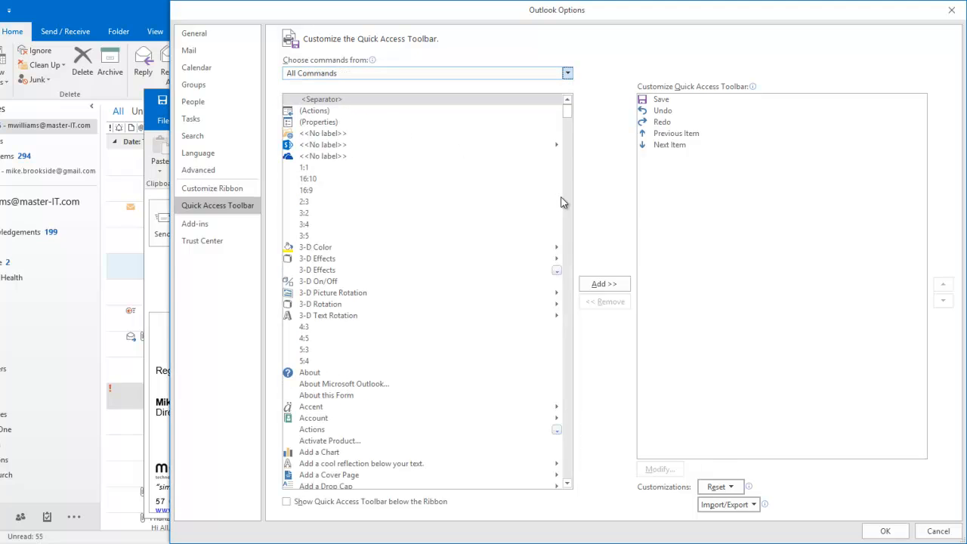
left_click_drag(570, 116, 569, 153)
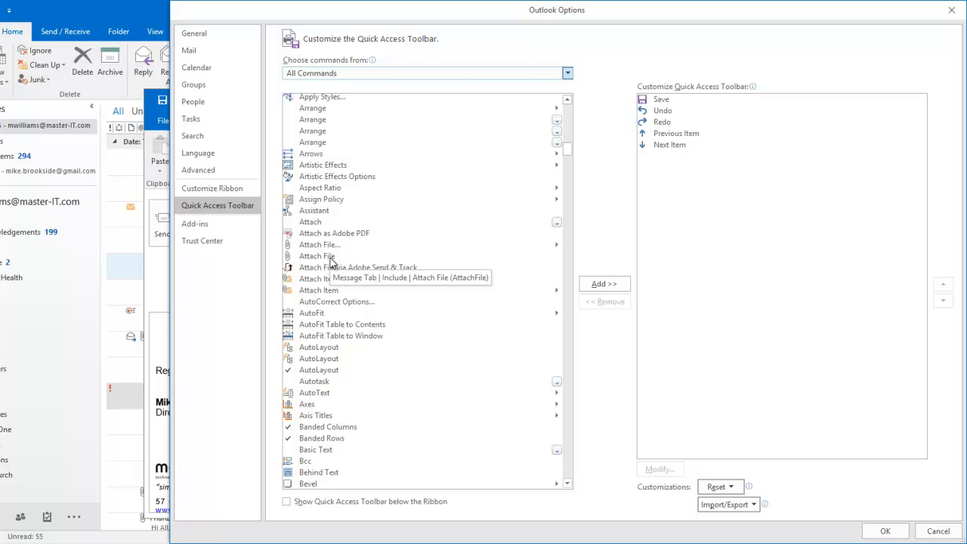
left_click(330, 257)
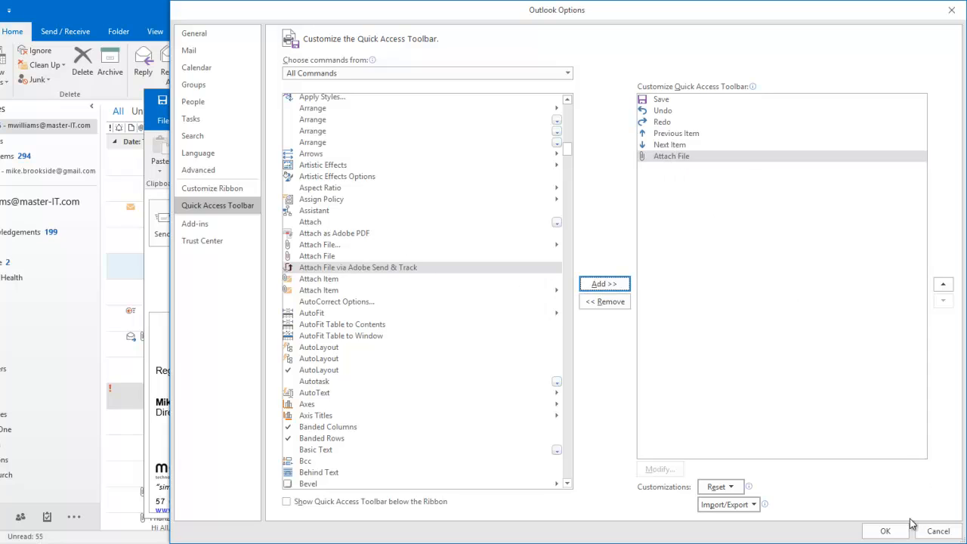
left_click(885, 531)
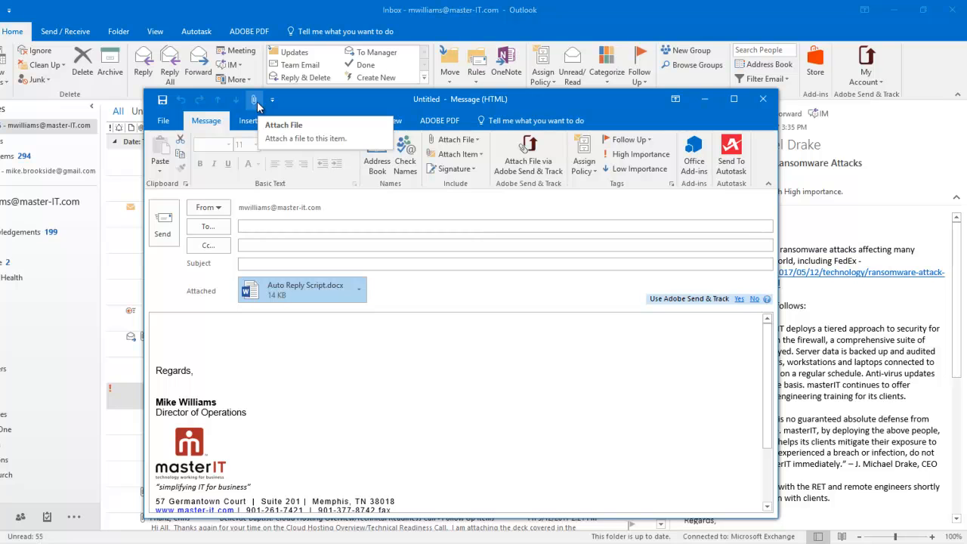
Step: Replace the attached copy with Auto Reply Script.docx from the Projects folder of the OneDrive web location
right_click(266, 299)
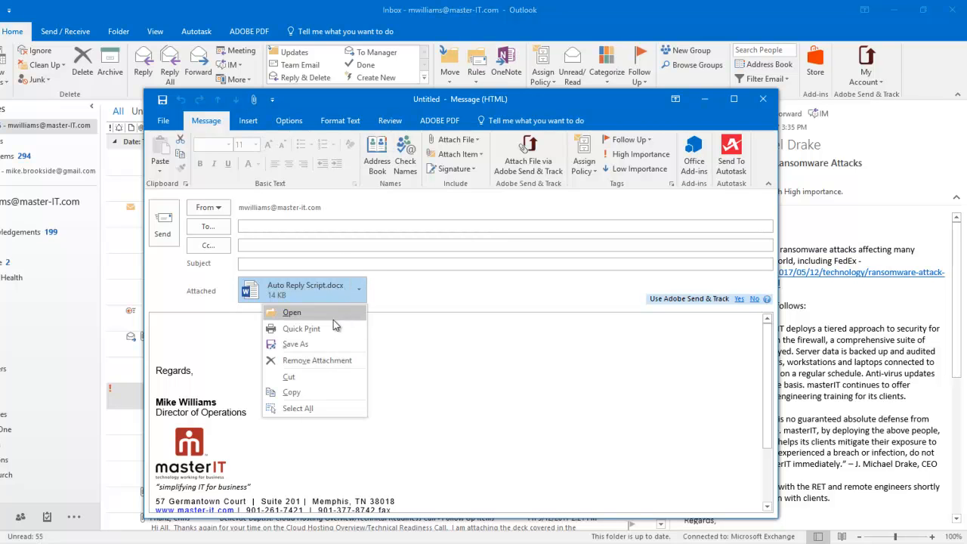
left_click(325, 360)
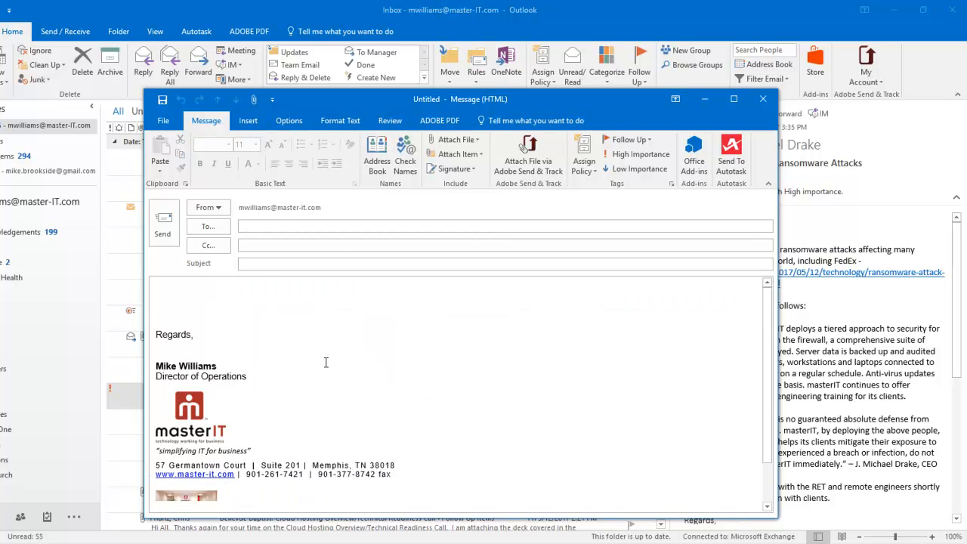
left_click(452, 139)
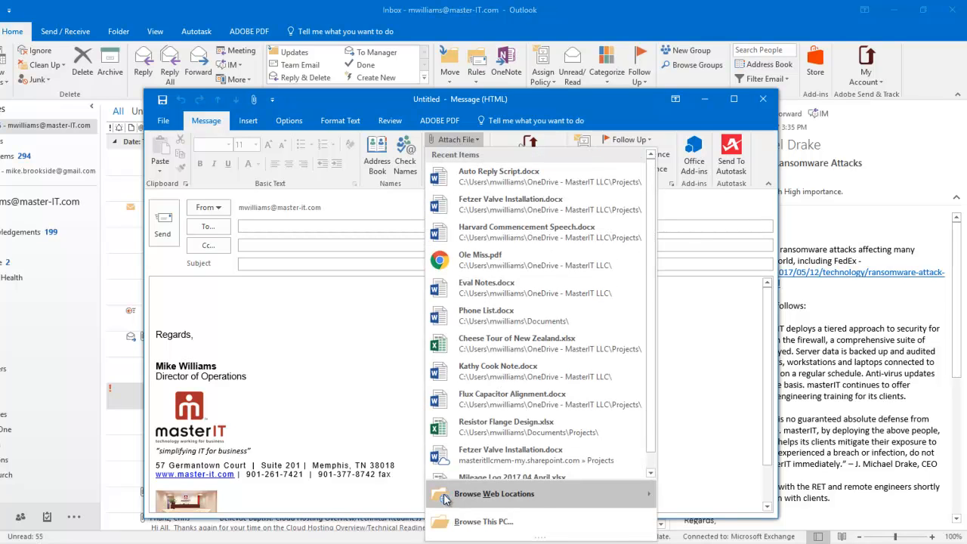
mouse_move(492, 493)
left_click(690, 452)
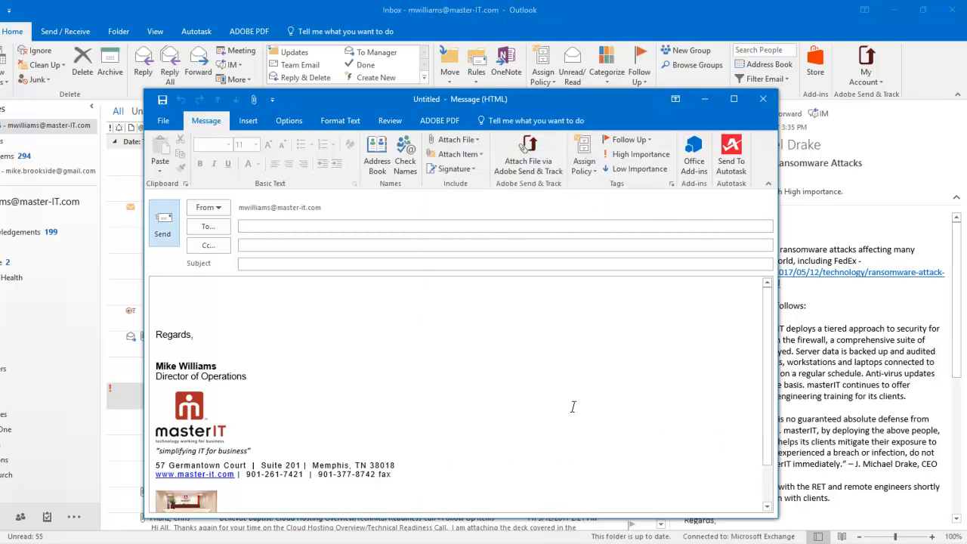
double_click(354, 205)
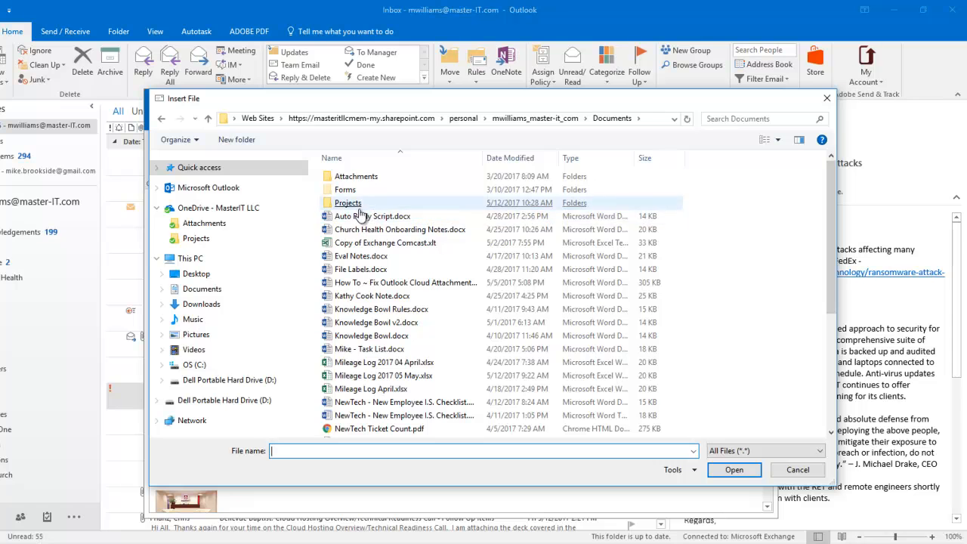
left_click(358, 204)
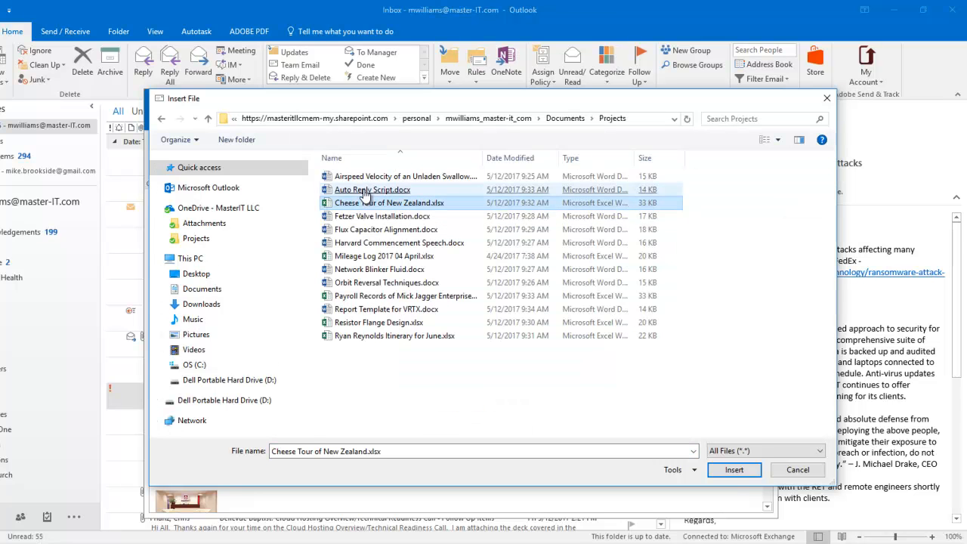
left_click(366, 192)
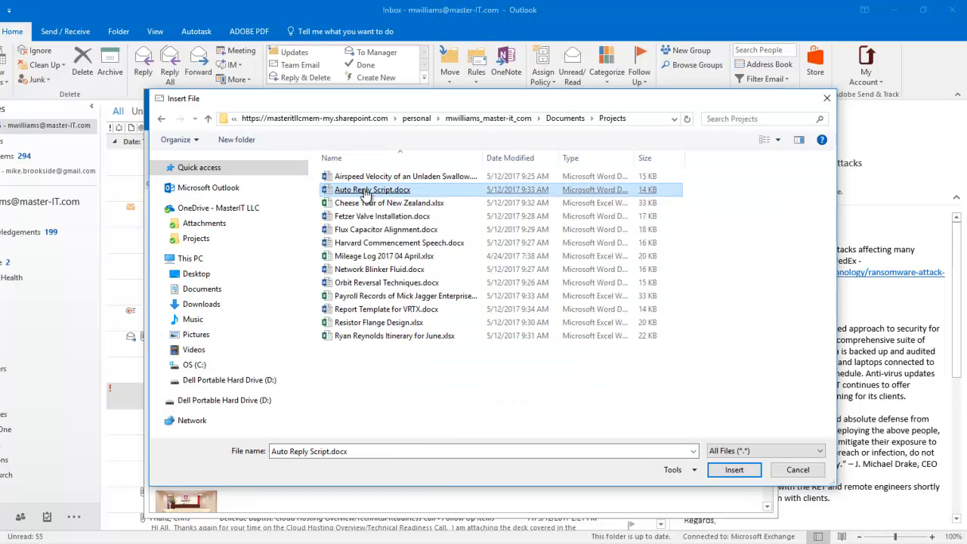
double_click(366, 191)
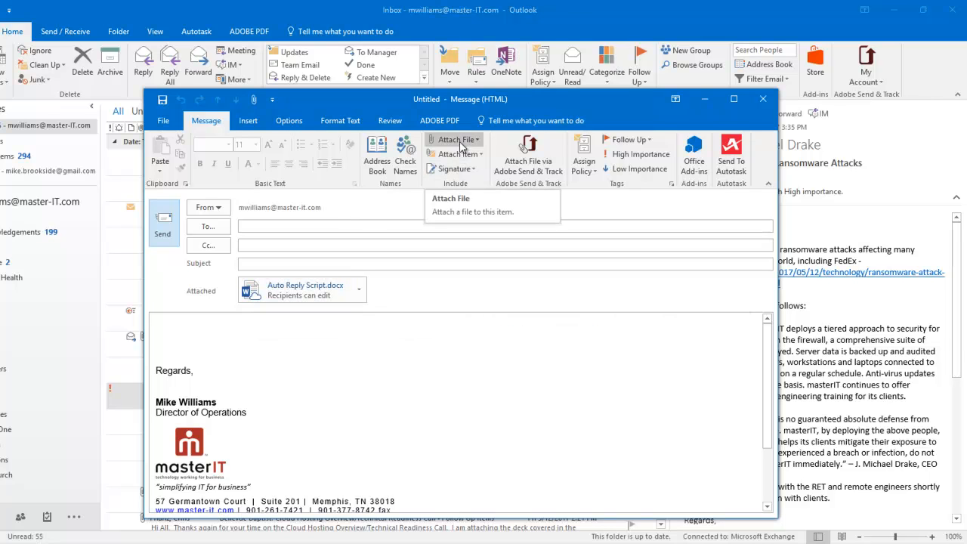
Step: Replace the cloud attachment with Auto Reply Script.docx from the synced OneDrive Projects folder, using the quick-access Attach File command
left_click(359, 292)
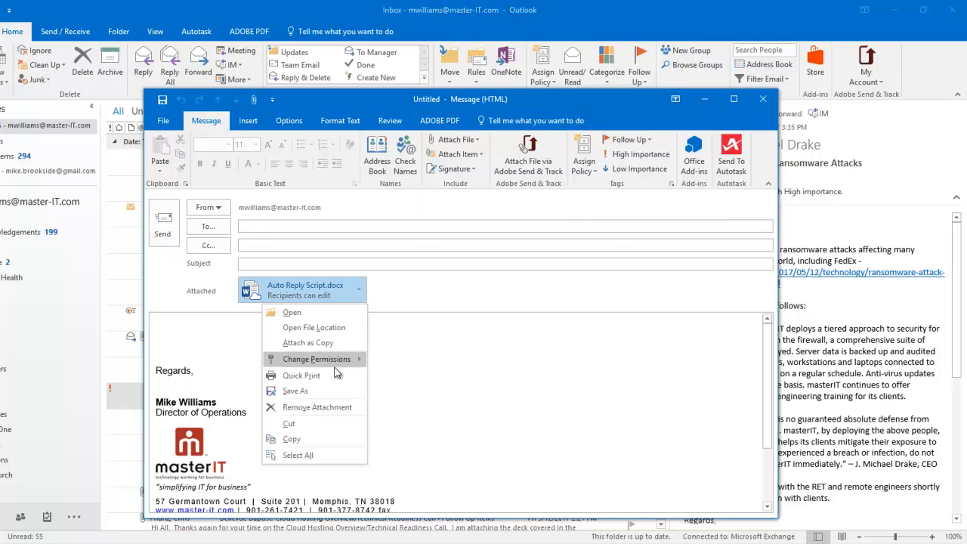
left_click(323, 405)
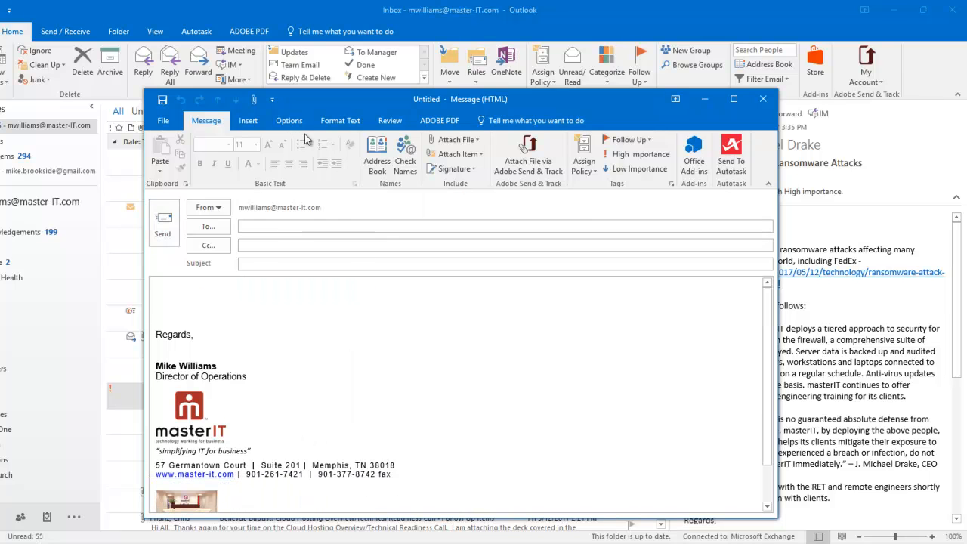
left_click(254, 100)
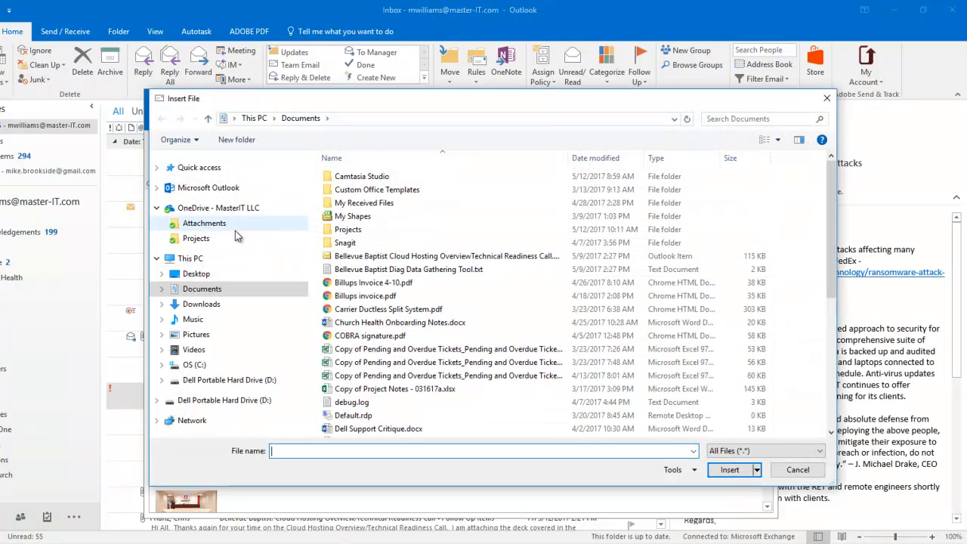
left_click(198, 238)
left_click(389, 190)
double_click(388, 190)
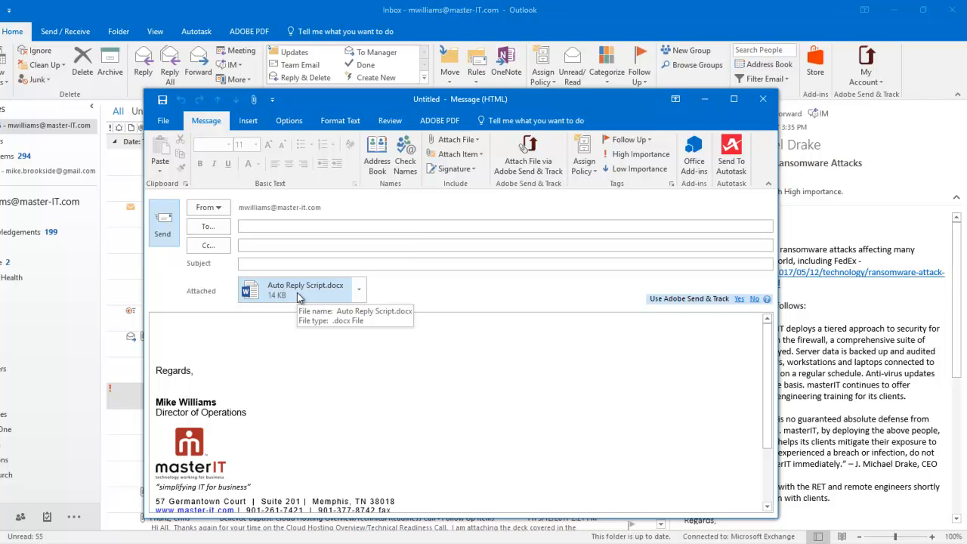
Step: Remove the Auto Reply Script.docx attachment from the message
left_click(373, 244)
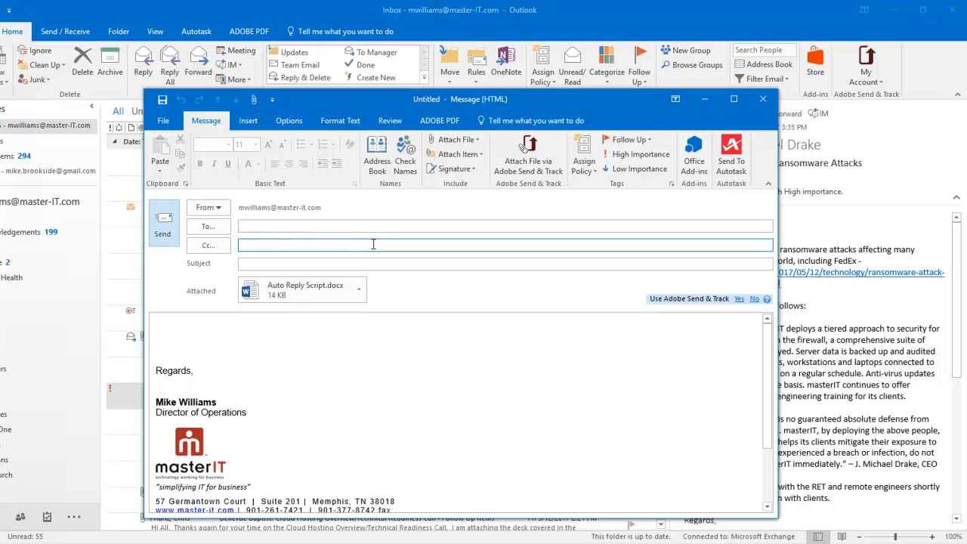
left_click(359, 289)
left_click(336, 360)
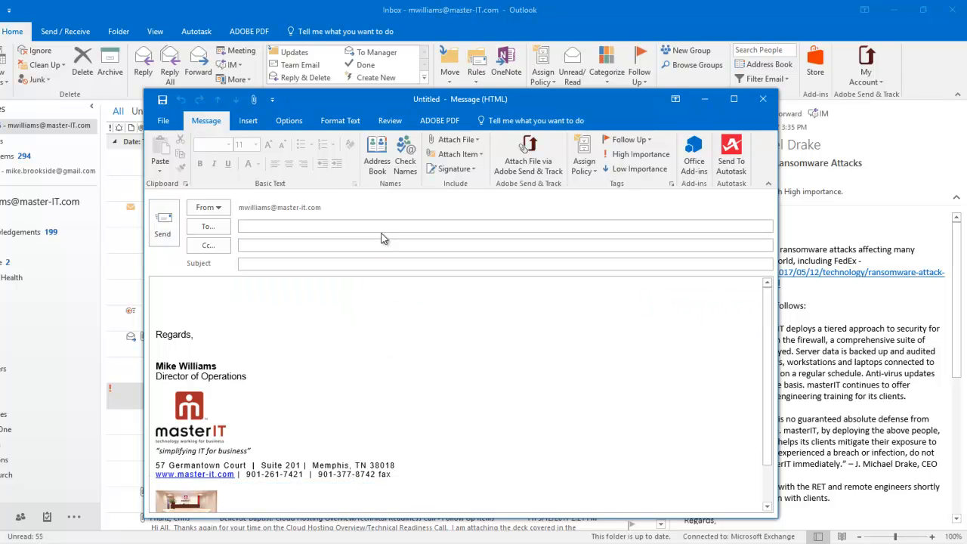